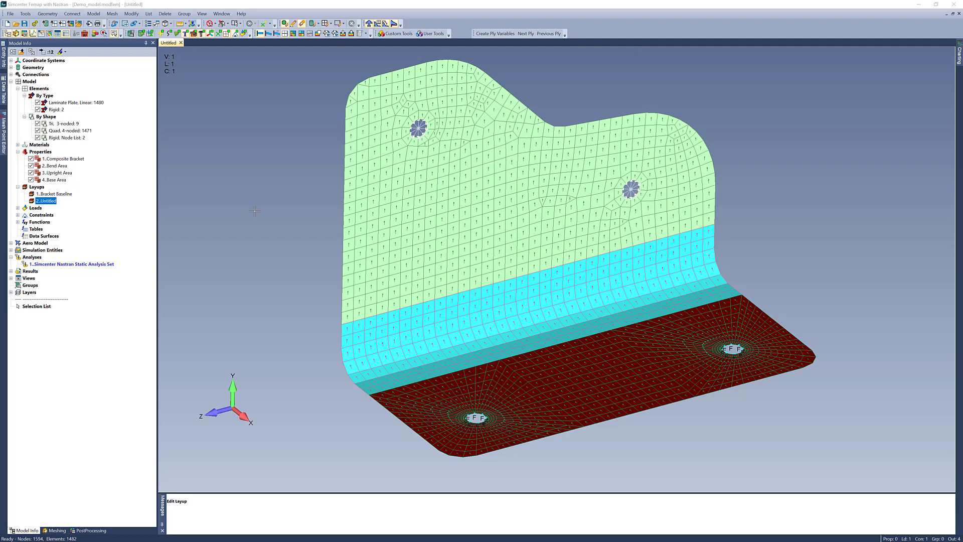
# Step: Review the plies of the untitled layup 2 in the Layup Manager and close it without changes
pyautogui.rightClick(50, 202)
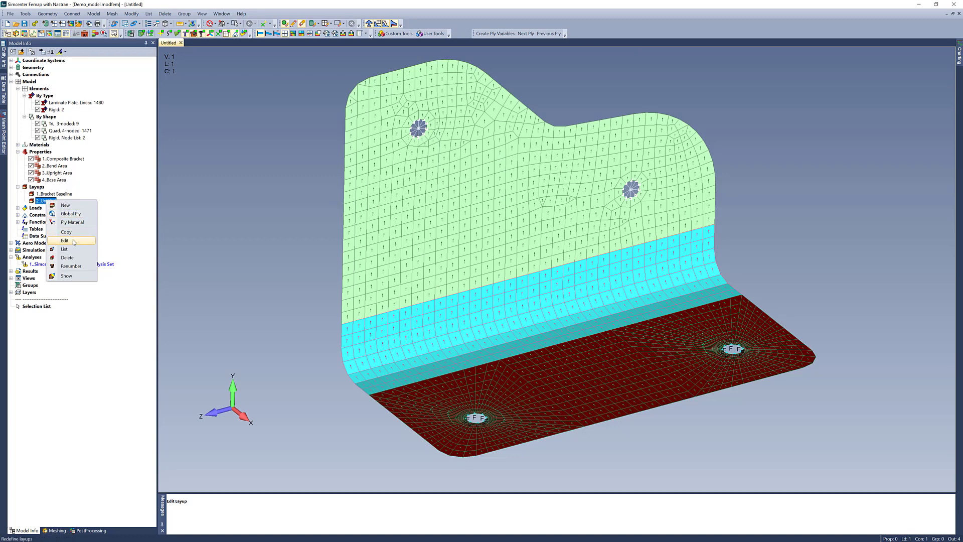
pyautogui.click(75, 241)
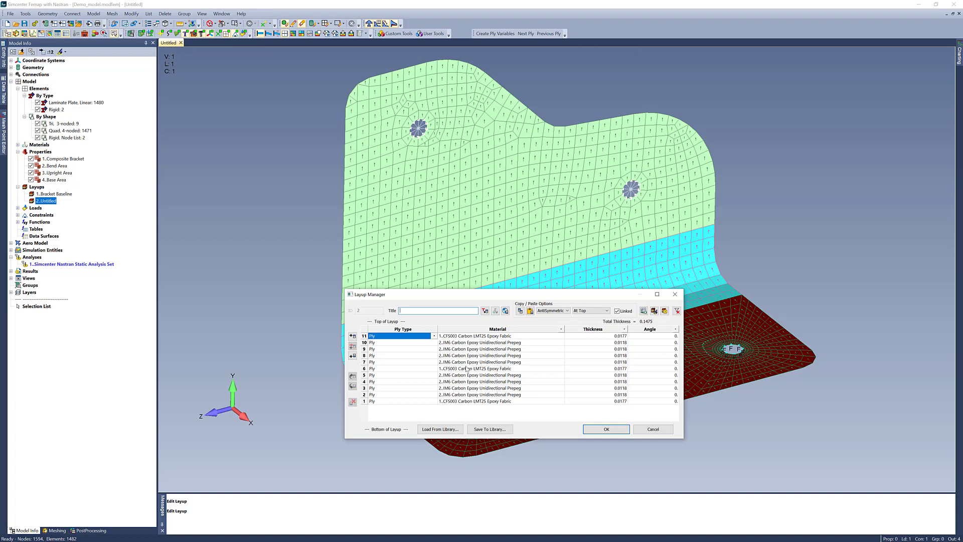
pyautogui.moveTo(484, 297); pyautogui.dragTo(552, 297)
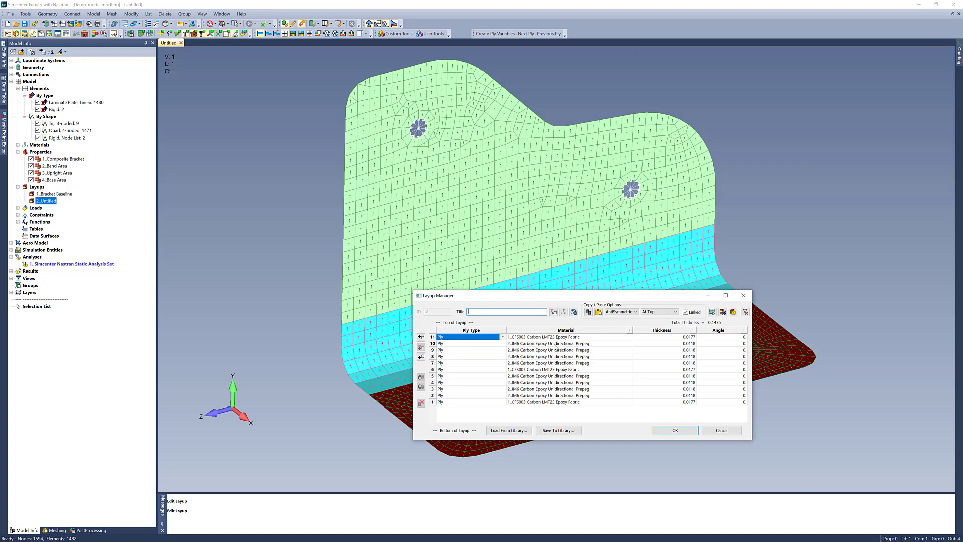
pyautogui.click(721, 430)
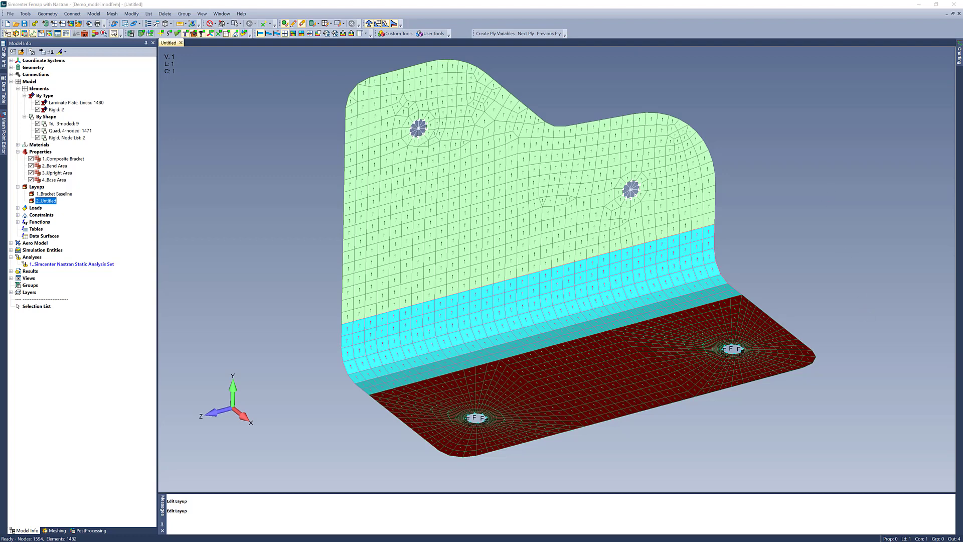
# Step: Switch to the Simcenter Nastran optimization guide in the browser and examine the DESVAR entries and the first ply-thickness DVPREL1 entry
pyautogui.hotkey('alt', 'Tab')
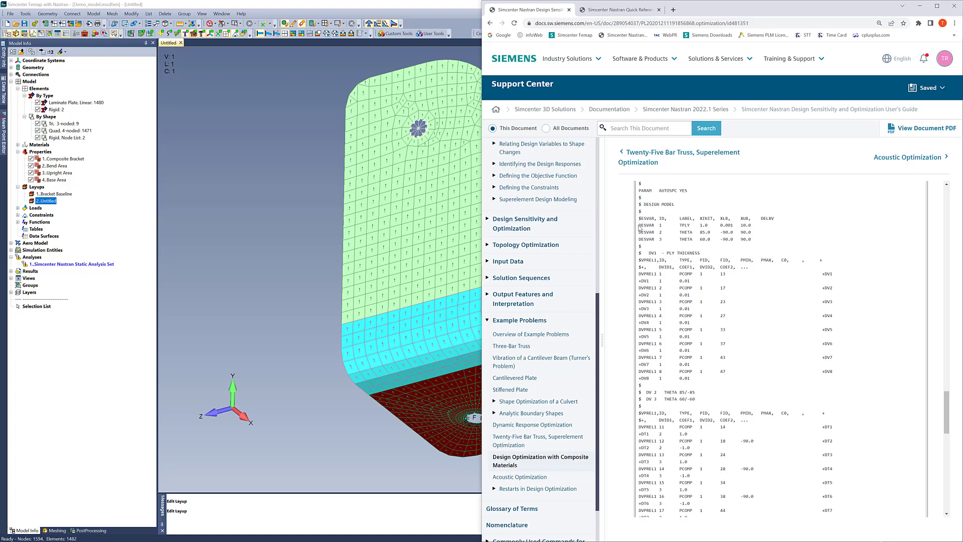
pyautogui.moveTo(639, 225); pyautogui.dragTo(654, 226)
pyautogui.moveTo(679, 225); pyautogui.dragTo(690, 226)
pyautogui.doubleClick(689, 233)
pyautogui.doubleClick(680, 275)
pyautogui.doubleClick(701, 275)
pyautogui.moveTo(719, 273); pyautogui.dragTo(727, 274)
# Step: Compare the FID values of the ply-thickness DVPREL1 entries with those of the ply-angle entries in the composite example
pyautogui.scroll(-1, 720, 401)
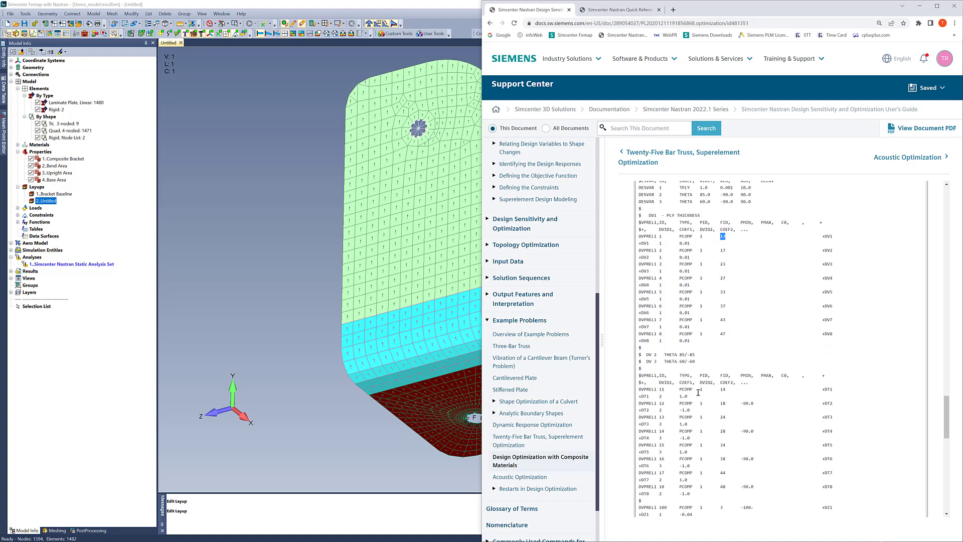
pyautogui.doubleClick(722, 390)
pyautogui.scroll(1, 747, 366)
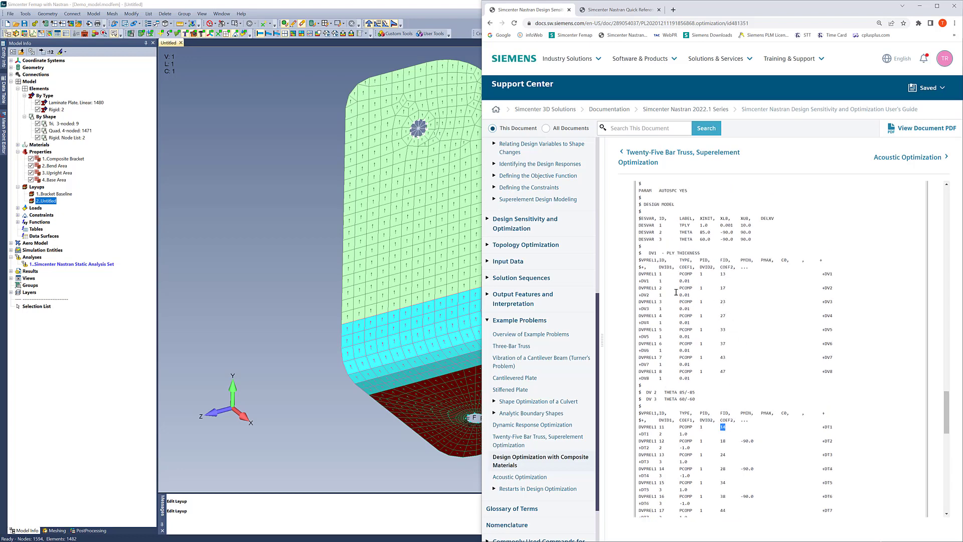
pyautogui.doubleClick(722, 288)
pyautogui.doubleClick(722, 440)
# Step: Examine the thickness and angle fields of the example's PCOMP laminate definition, then return to Femap
pyautogui.scroll(10, 662, 289)
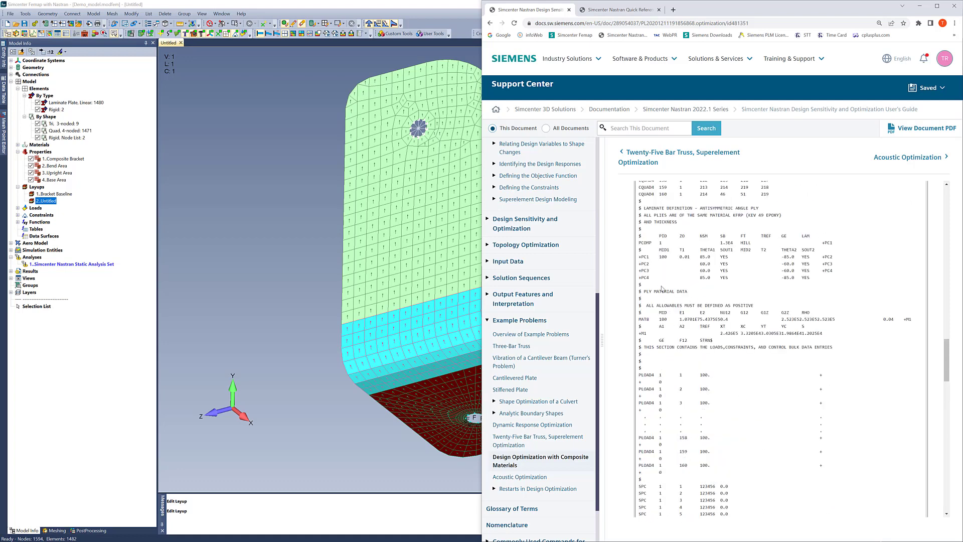
pyautogui.scroll(1, 664, 251)
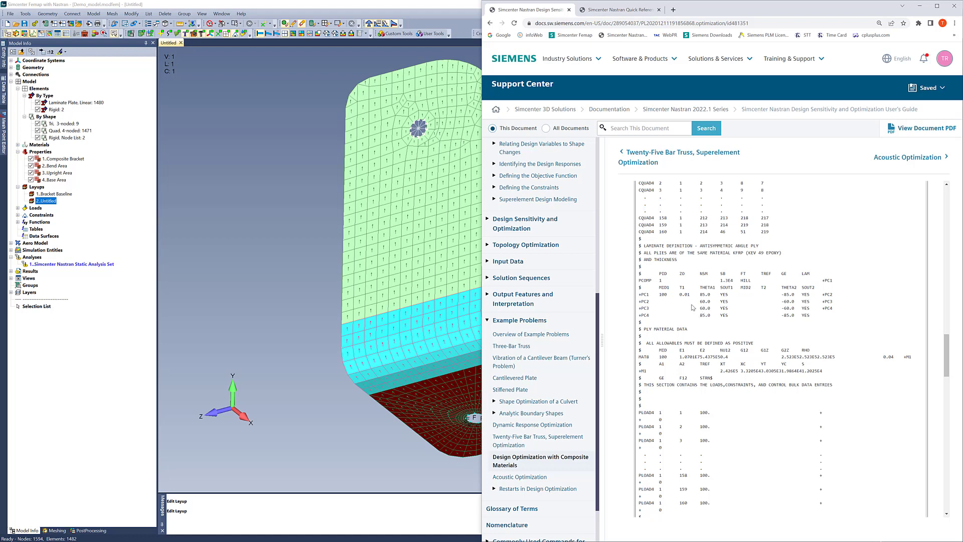
pyautogui.moveTo(680, 295); pyautogui.dragTo(692, 295)
pyautogui.moveTo(699, 294); pyautogui.dragTo(711, 295)
pyautogui.click(921, 6)
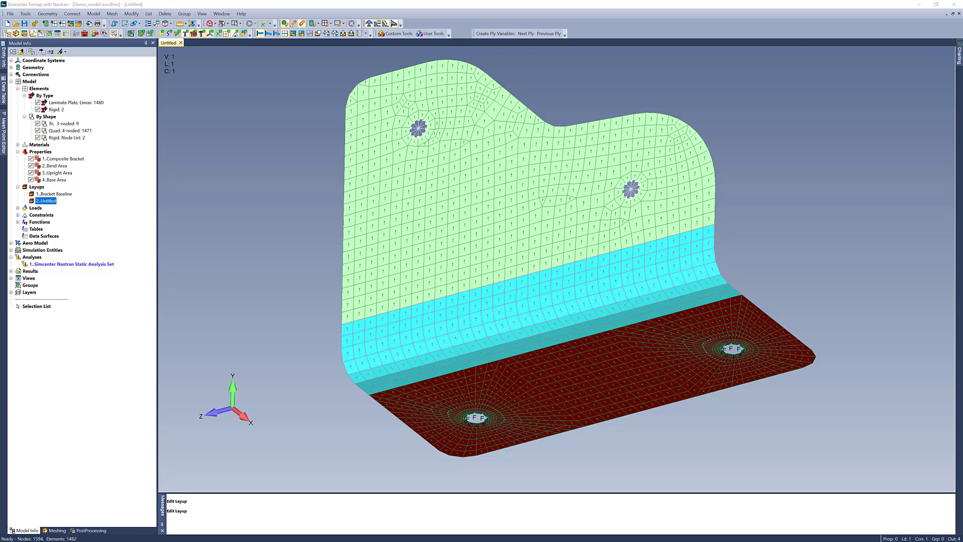
# Step: Switch to Spyder, look through the Ply_variables_r6.py script and return to Femap
pyautogui.hotkey('alt', 'Tab')
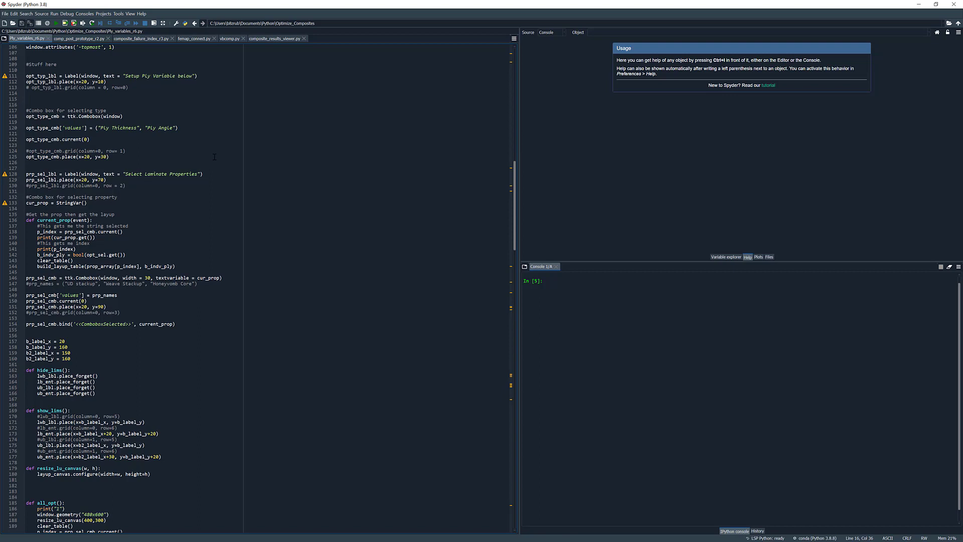
pyautogui.scroll(-19, 213, 161)
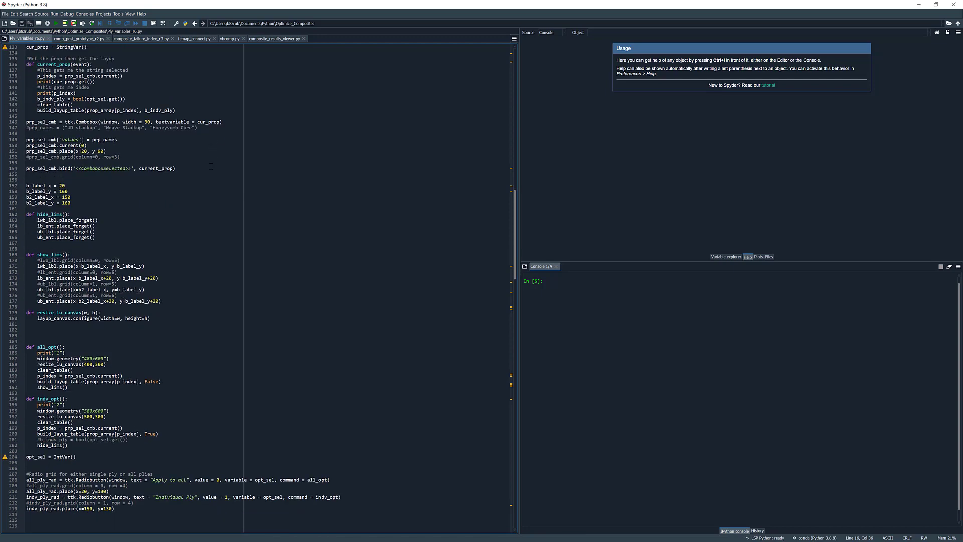
pyautogui.scroll(-3, 209, 166)
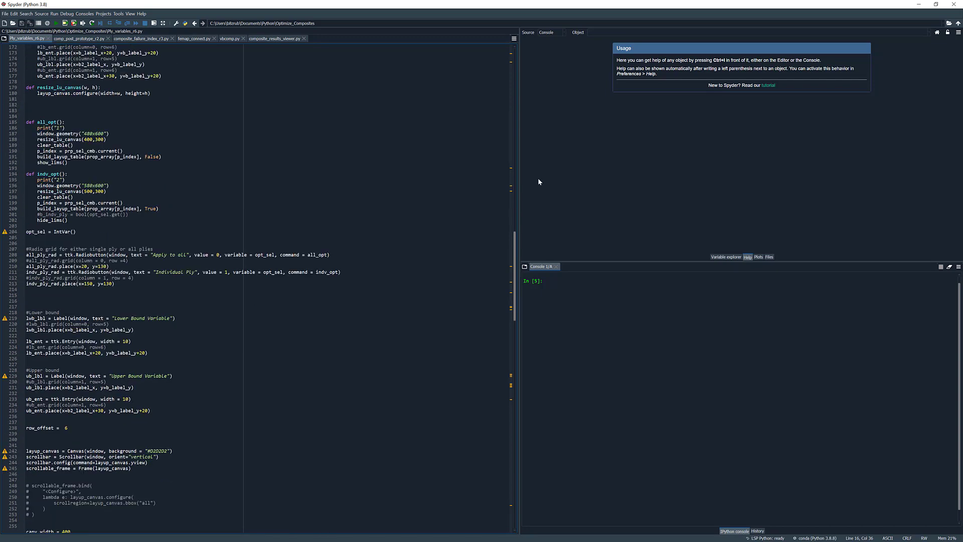
pyautogui.click(919, 5)
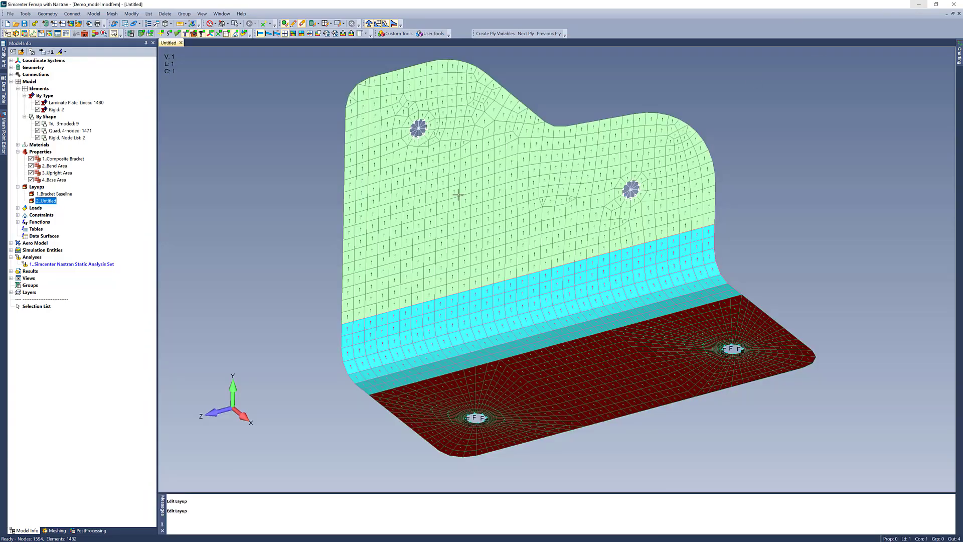
# Step: Start Create Ply Variables with Ply Angle as the variable type and 2..Bend Area as the laminate property
pyautogui.click(494, 36)
pyautogui.click(496, 33)
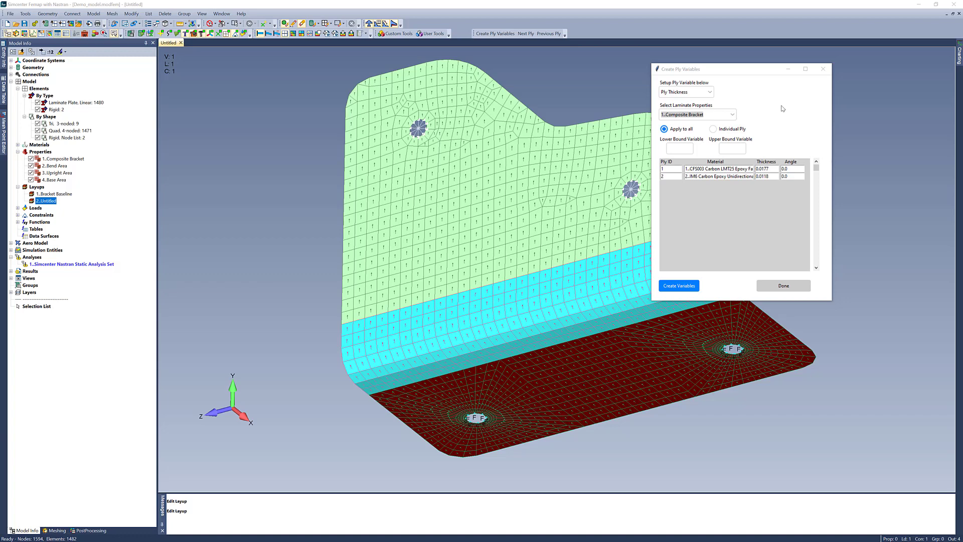
pyautogui.click(712, 93)
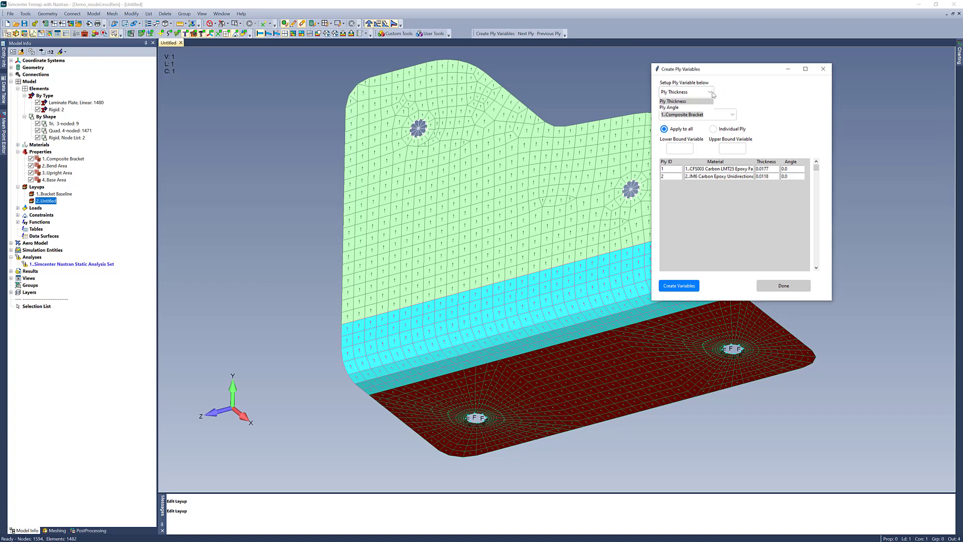
pyautogui.click(682, 107)
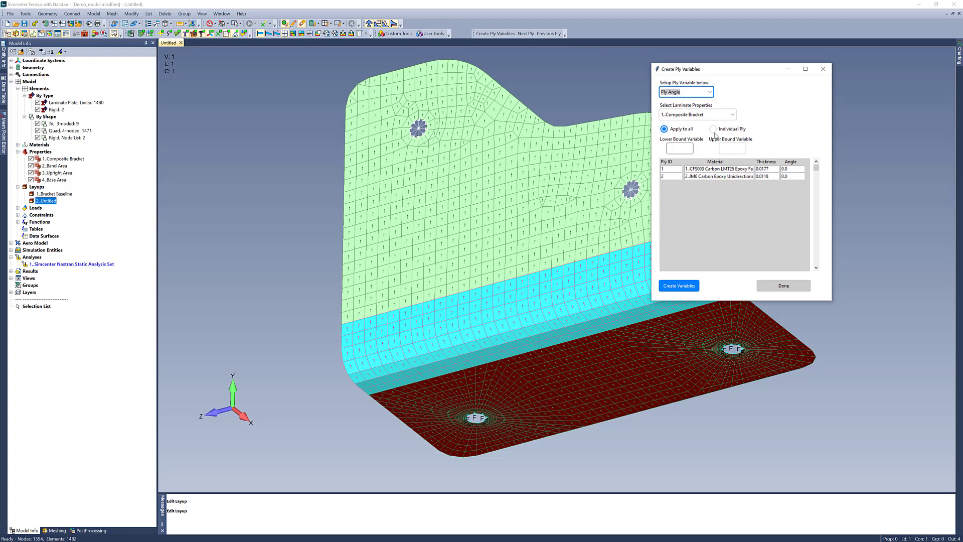
pyautogui.click(725, 114)
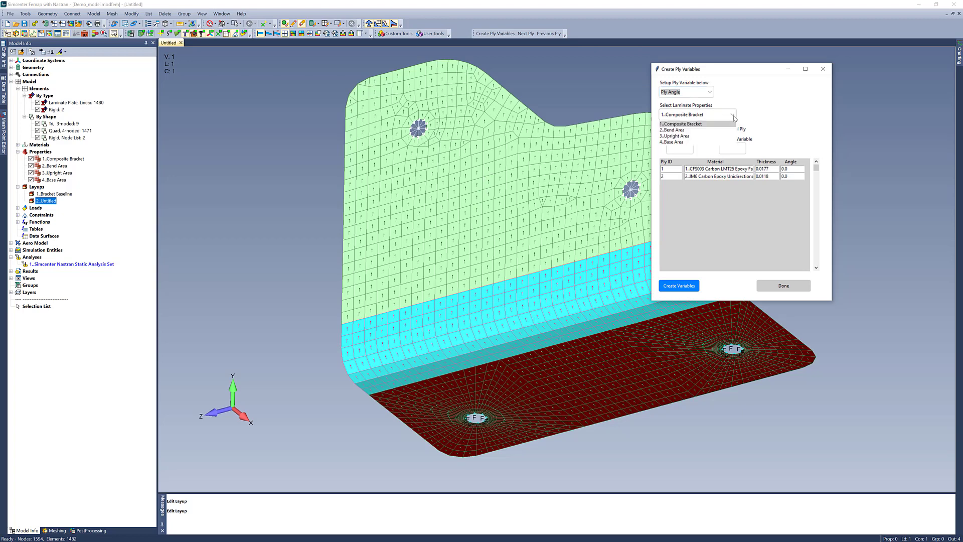
pyautogui.click(686, 130)
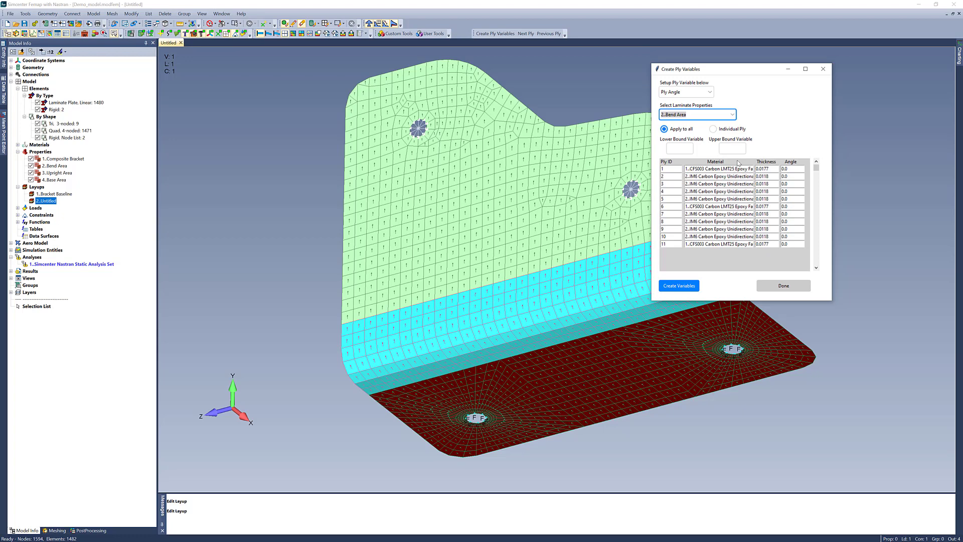
# Step: Define bounds per individual ply for the Bend Area, giving ply 2 a lower bound of 0 and an upper bound of 90
pyautogui.click(731, 128)
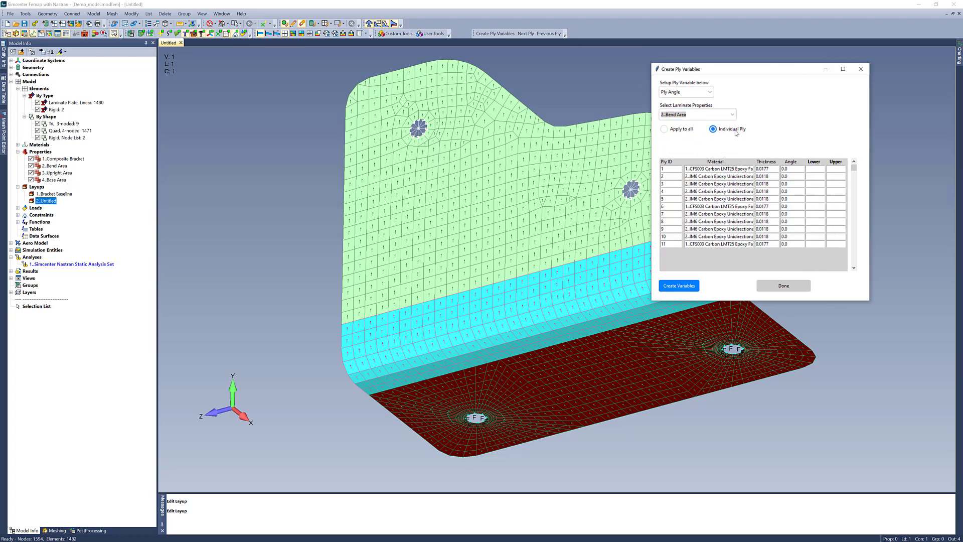
pyautogui.click(810, 176)
pyautogui.write('0900')
pyautogui.click(827, 237)
# Step: Choose 3..Upright Area as the laminate property and leave the ply variable setup
pyautogui.click(723, 114)
pyautogui.click(694, 135)
pyautogui.press('Escape')
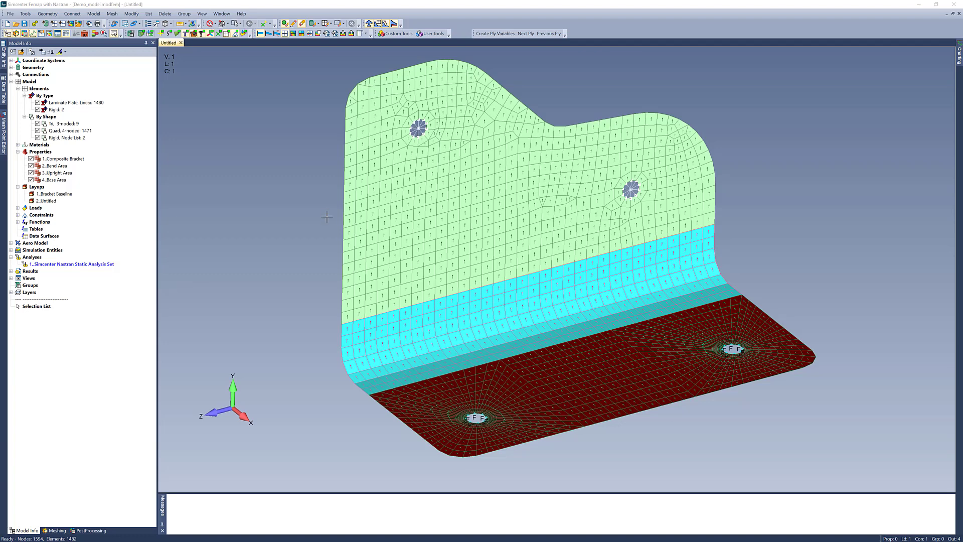
# Step: Create a new Simcenter Nastran analysis set of type Design / Topology Optimization
pyautogui.rightClick(71, 266)
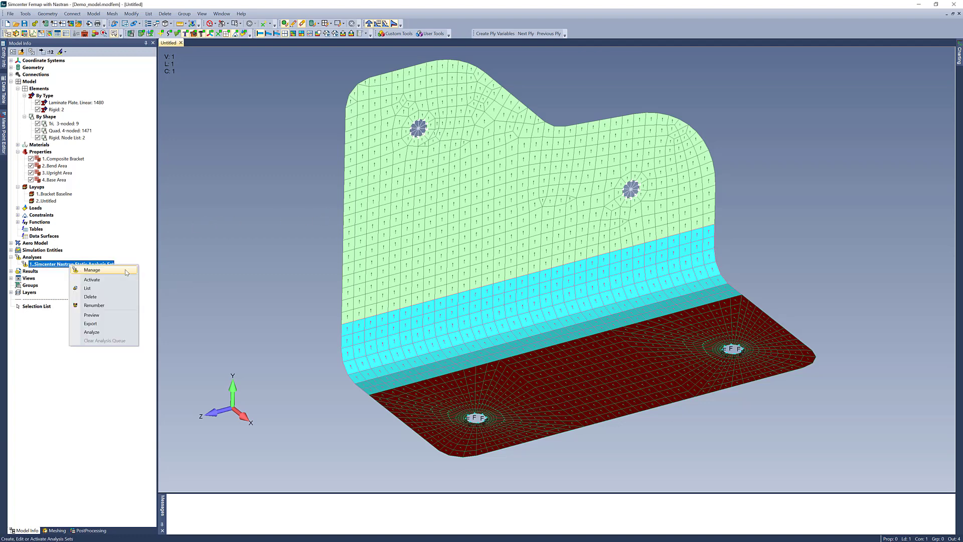
pyautogui.click(127, 269)
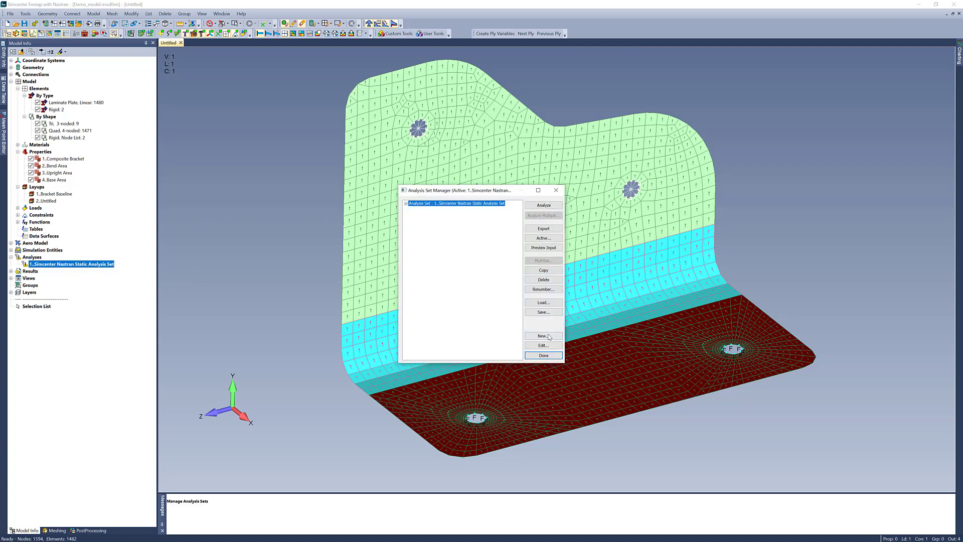
pyautogui.click(547, 336)
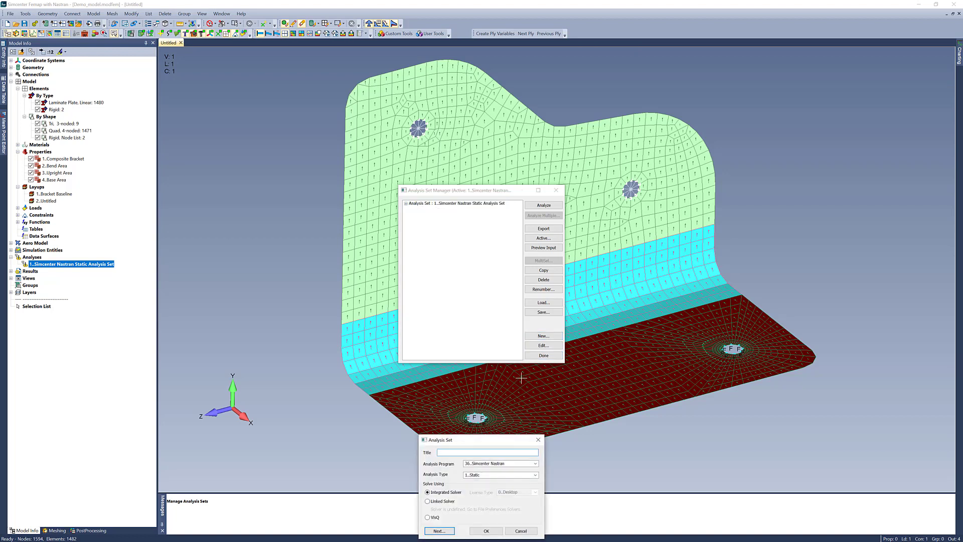
pyautogui.click(535, 475)
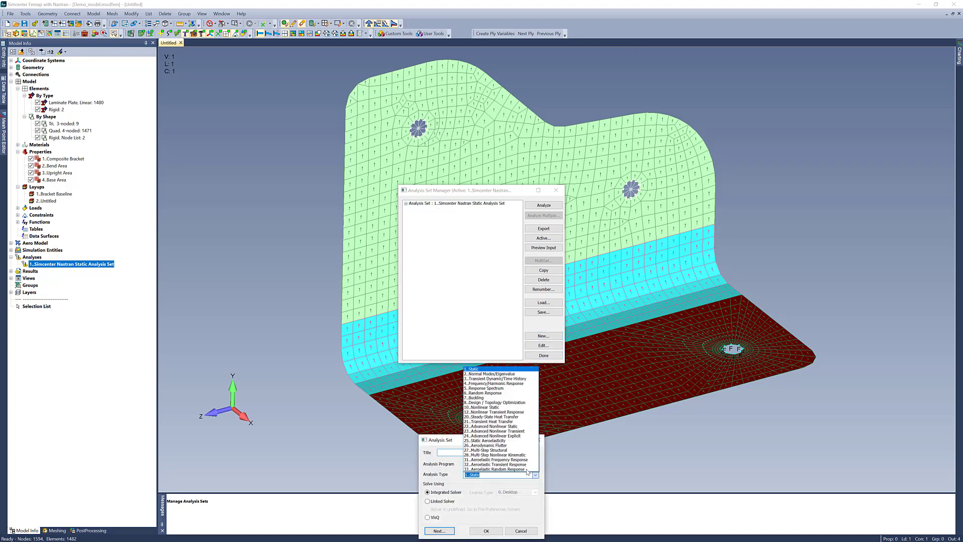
pyautogui.click(485, 403)
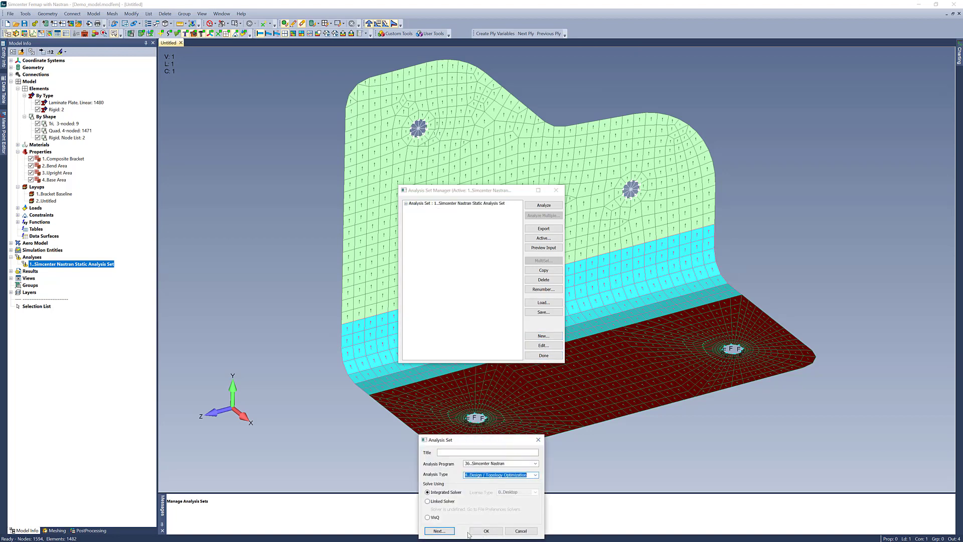
pyautogui.click(485, 530)
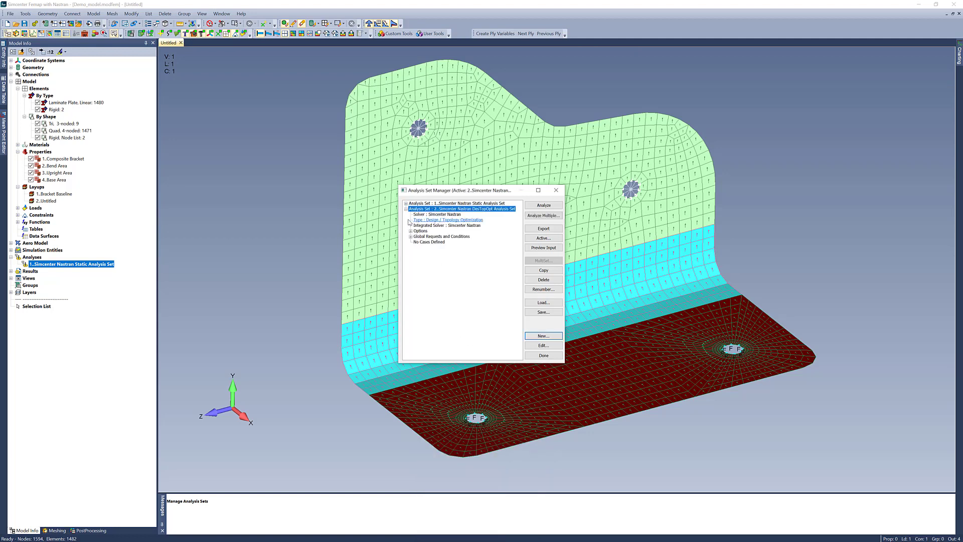
# Step: Edit the new analysis set's Design / Topology Optimization options and set the optimization goal to Compliance
pyautogui.click(411, 231)
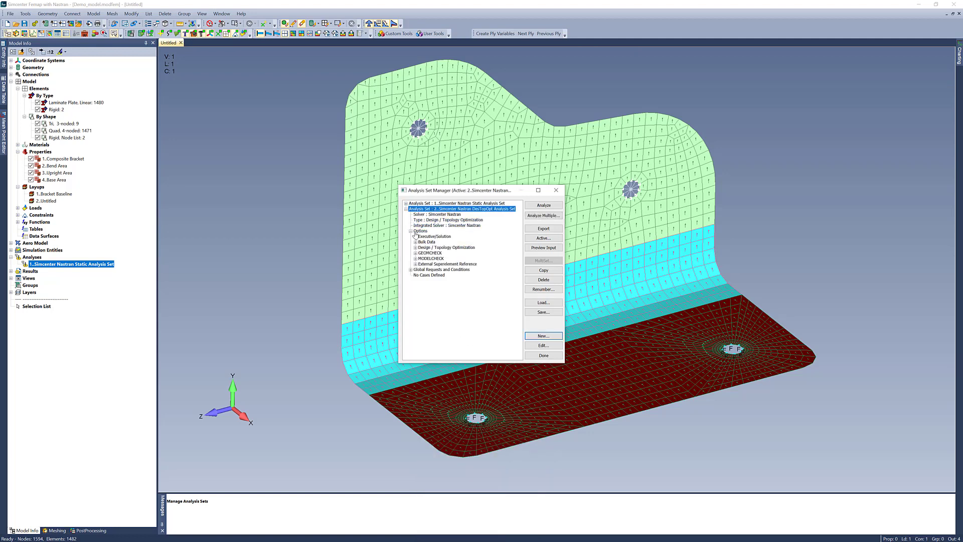
pyautogui.click(445, 247)
pyautogui.click(544, 345)
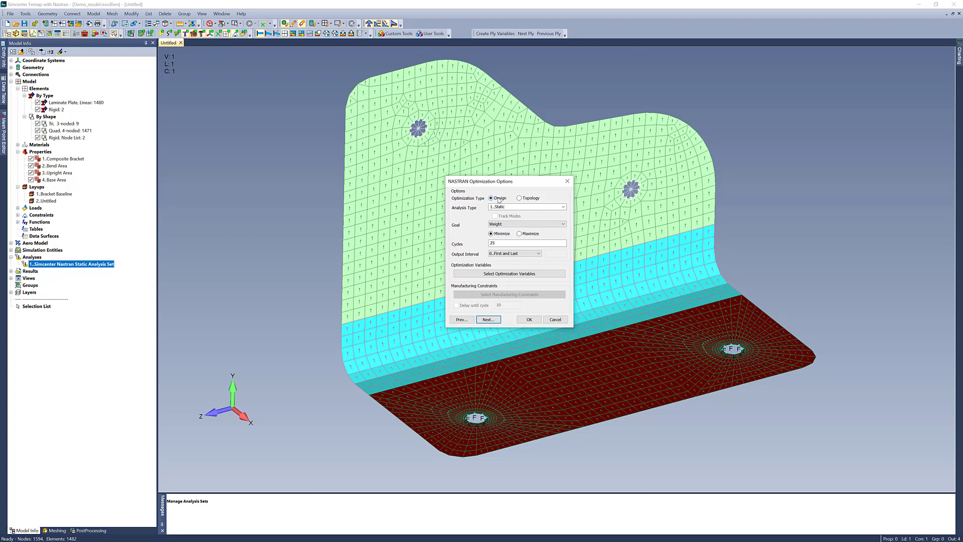
pyautogui.click(534, 224)
pyautogui.click(502, 232)
pyautogui.moveTo(498, 244); pyautogui.dragTo(483, 244)
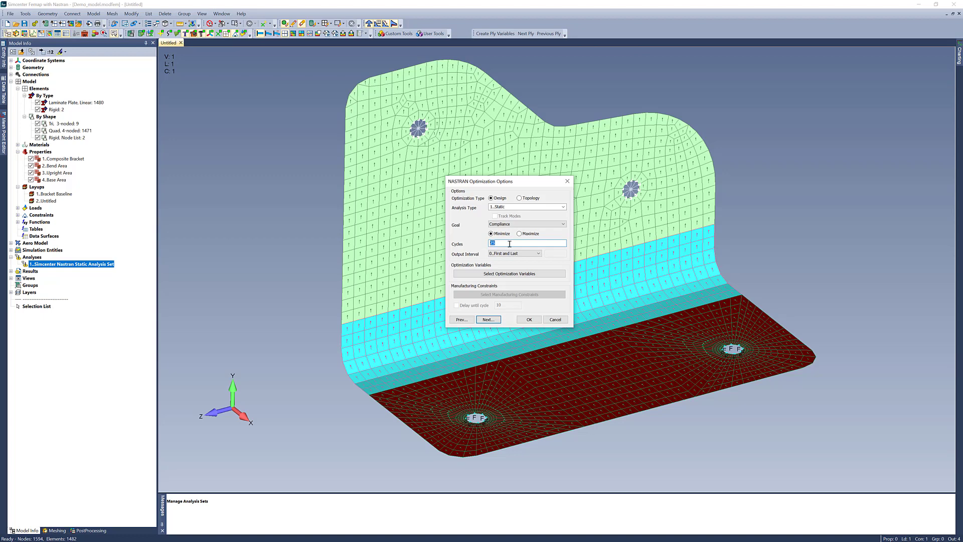
# Step: Select all of the listed ply angle variables as optimization variables for the analysis
pyautogui.click(506, 275)
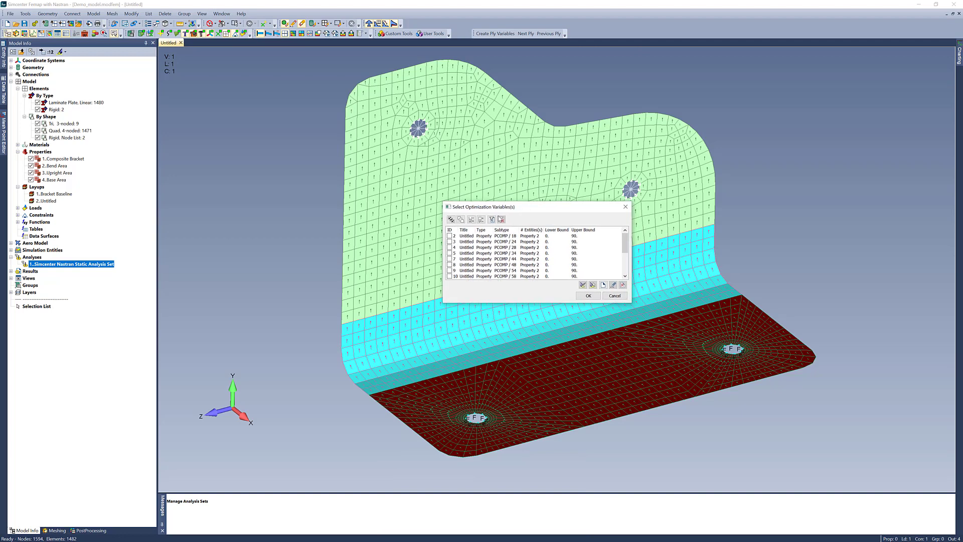
pyautogui.click(450, 219)
pyautogui.scroll(-3, 536, 255)
pyautogui.scroll(3, 548, 243)
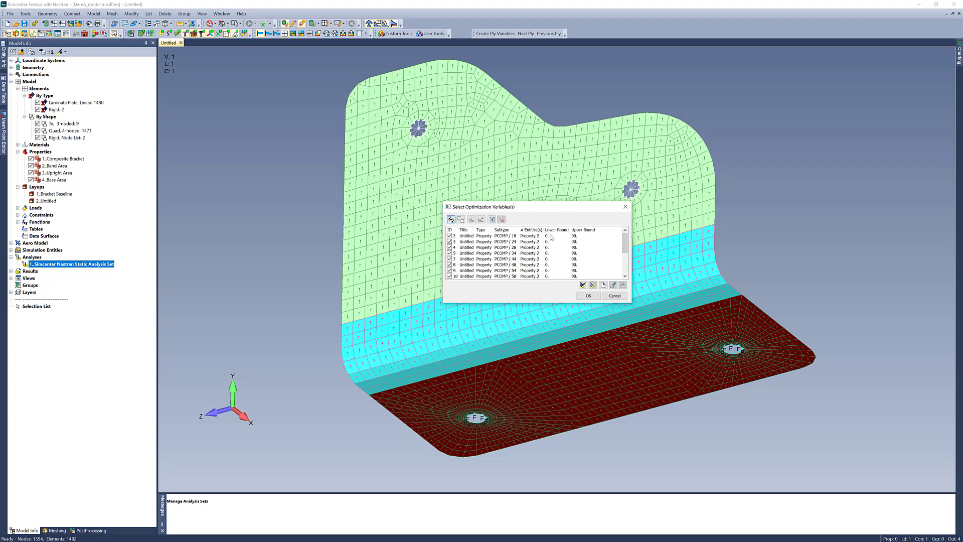
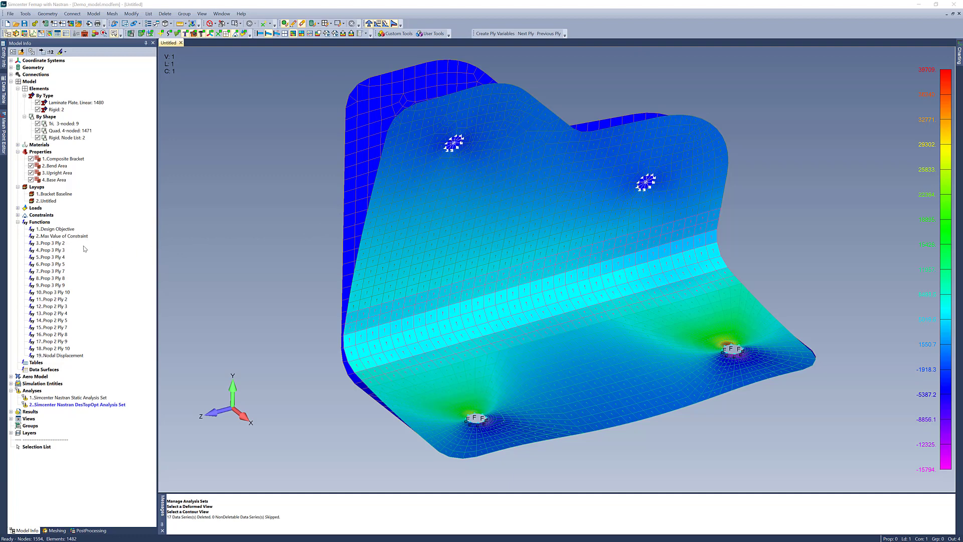
# Step: Chart functions 3 through 18, from Prop 3 Ply 2 to Prop 2 Ply 10, in a docked, widened charting pane
pyautogui.click(57, 243)
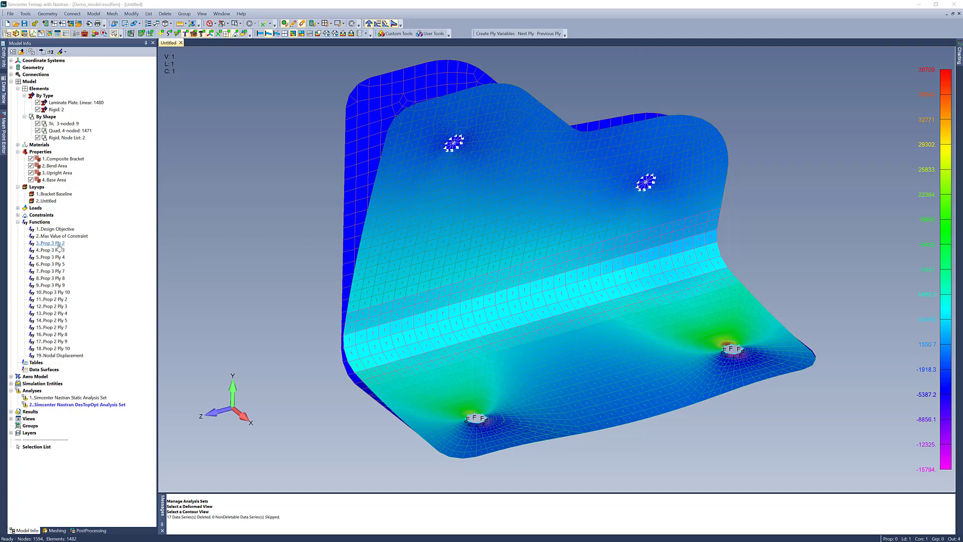
pyautogui.keyDown('shift'); pyautogui.click(56, 348); pyautogui.keyUp('shift')
pyautogui.rightClick(56, 350)
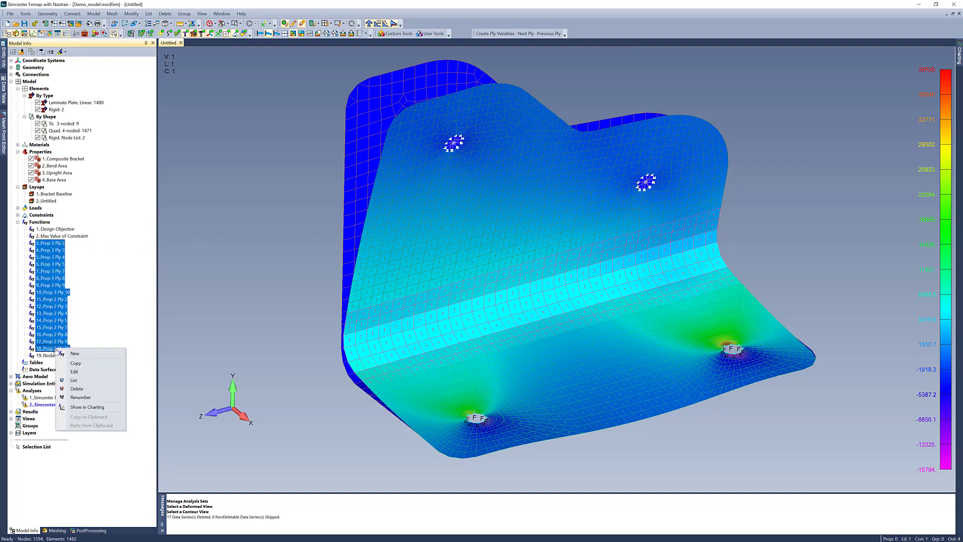
pyautogui.click(105, 408)
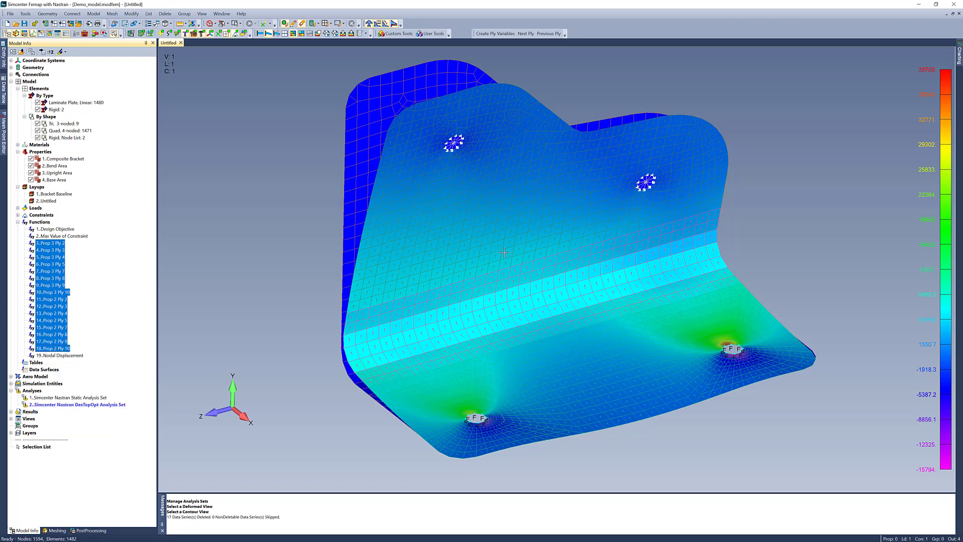
pyautogui.click(959, 59)
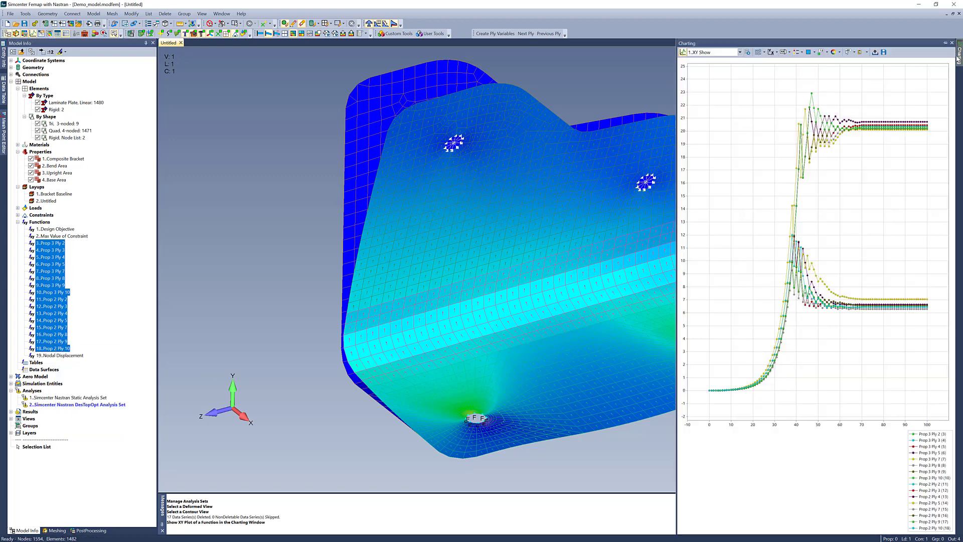
pyautogui.click(945, 44)
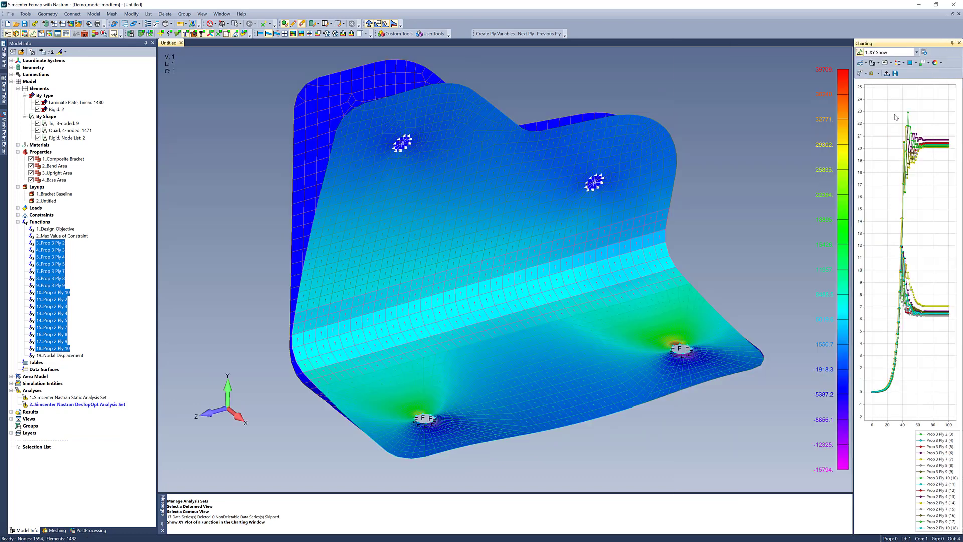
pyautogui.moveTo(651, 116); pyautogui.dragTo(574, 121)
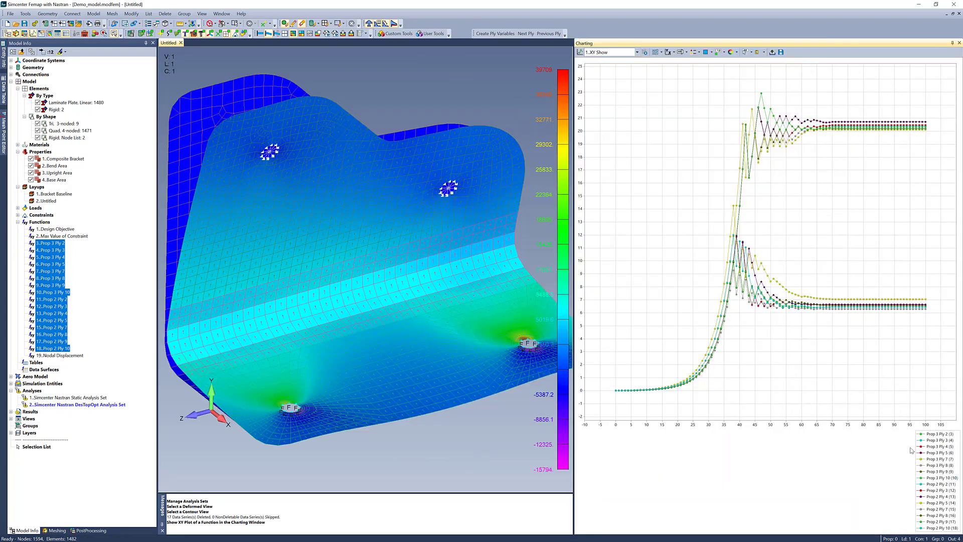